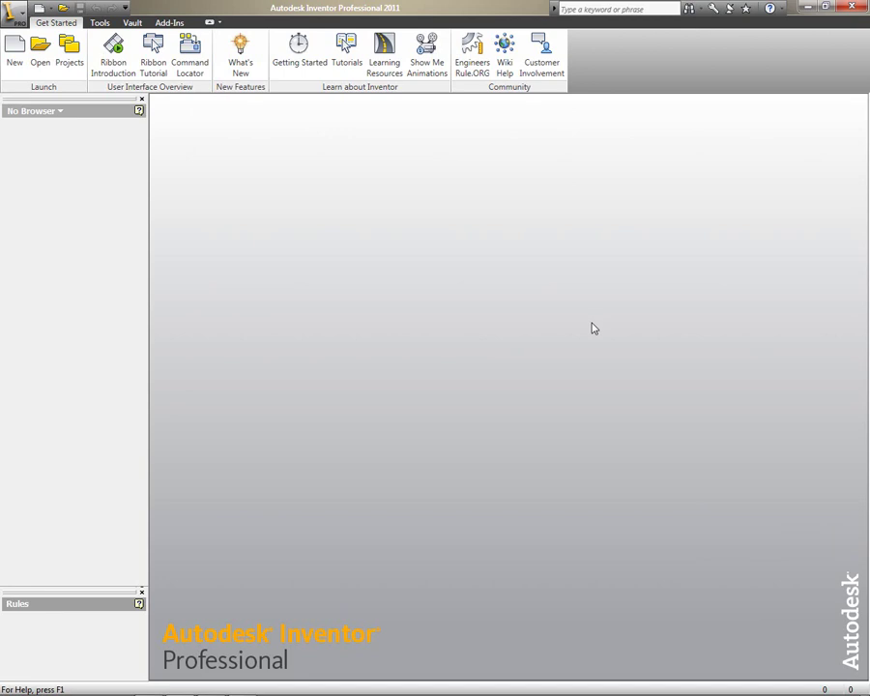
# Open Windows Explorer and browse drive C to Users, Public, Public Documents, Autodesk, Inventor 2011.
pyautogui.press('super+e')
pyautogui.click(548, 212)
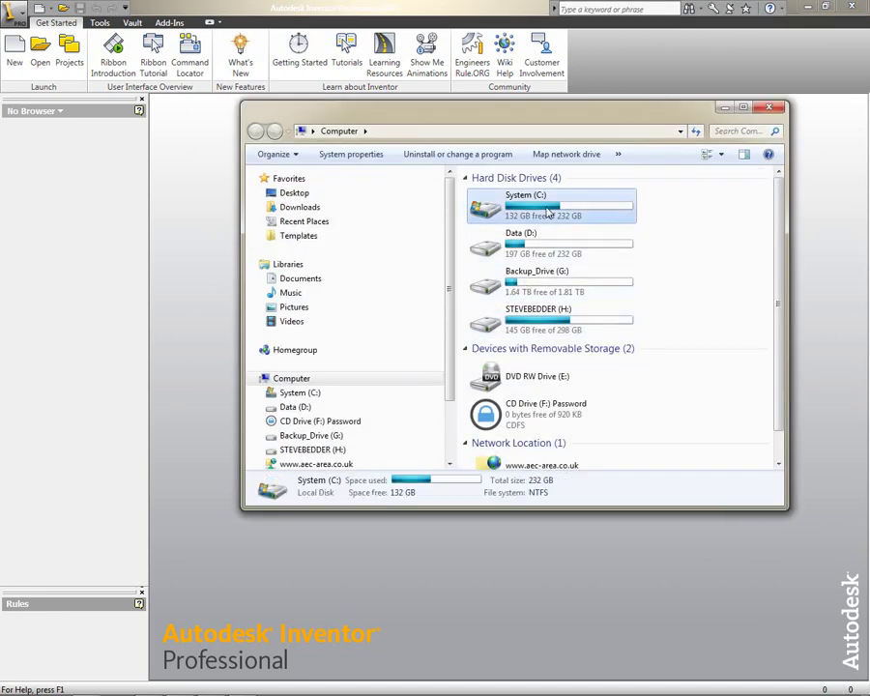
pyautogui.doubleClick(548, 212)
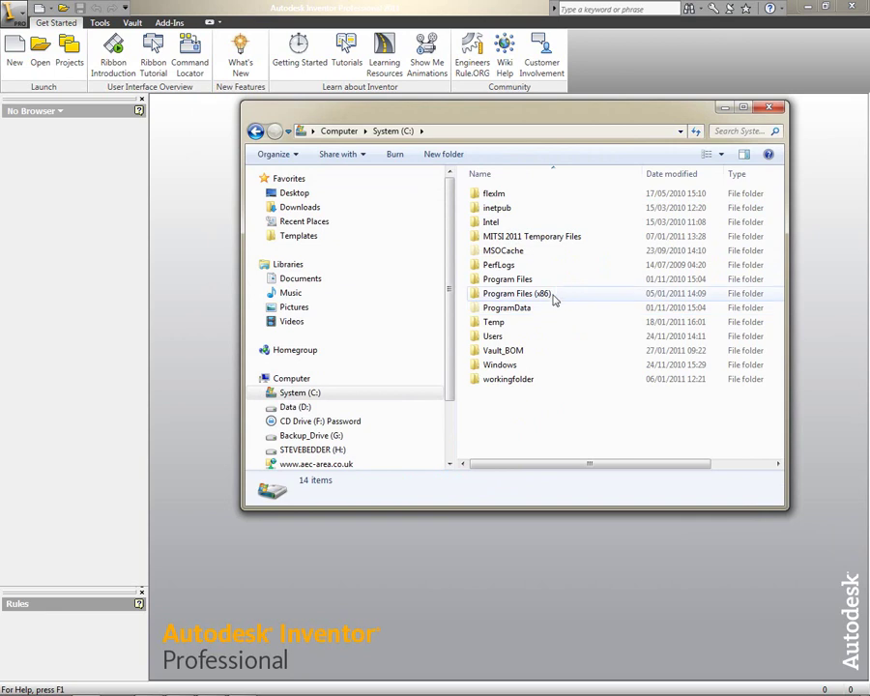
pyautogui.doubleClick(548, 336)
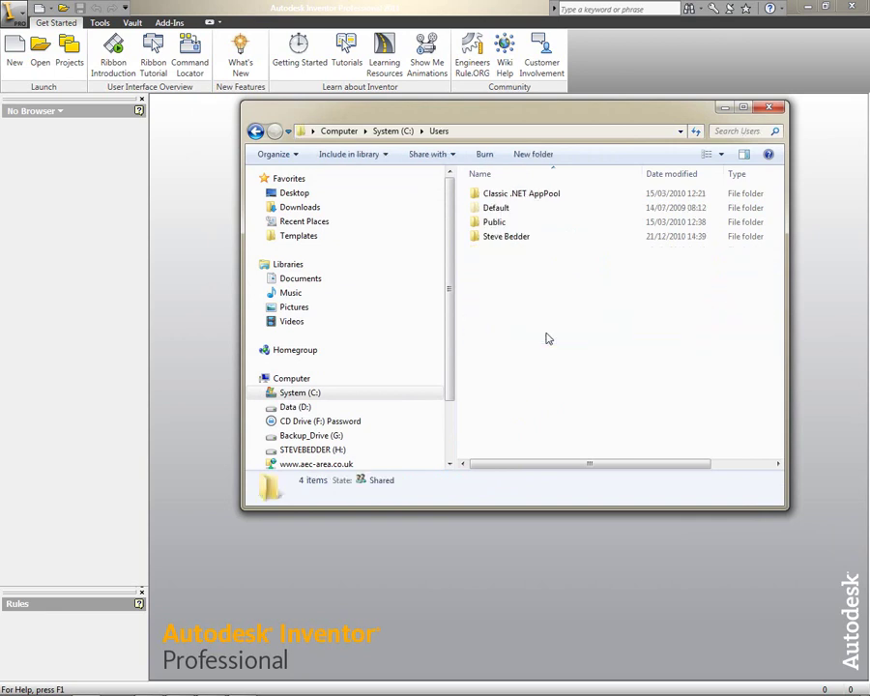
pyautogui.doubleClick(530, 229)
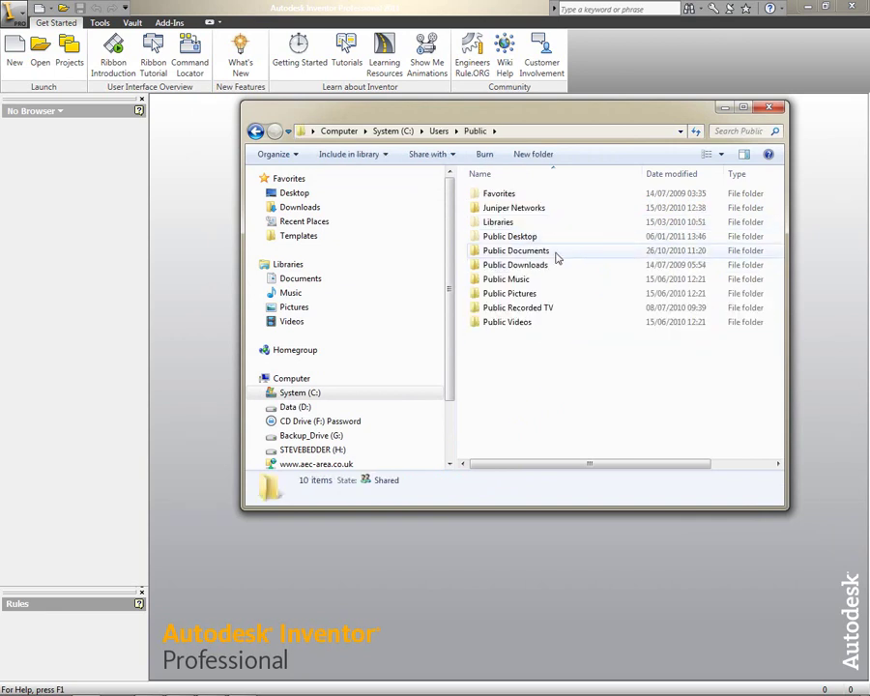
pyautogui.doubleClick(564, 253)
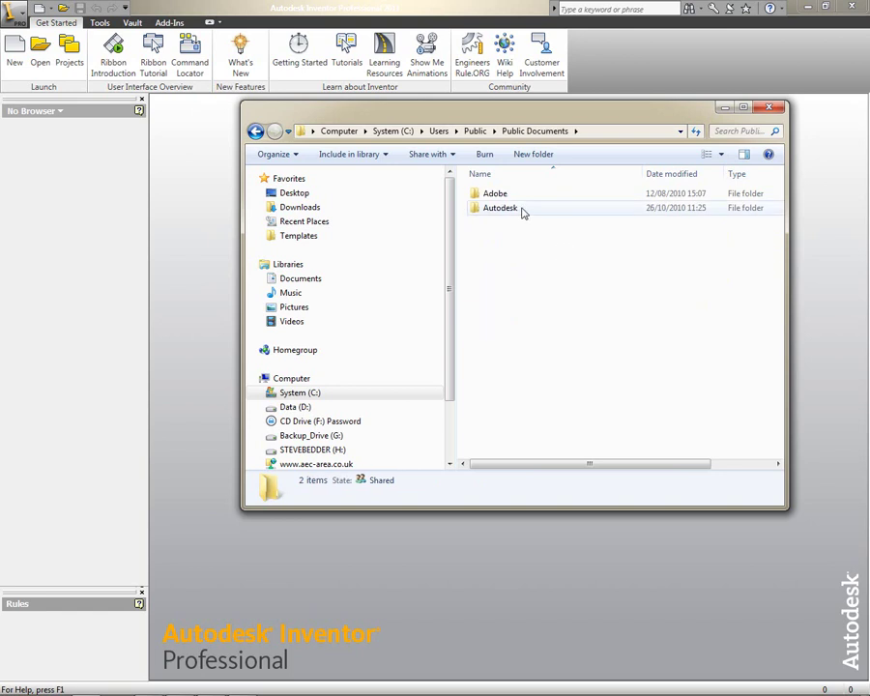
pyautogui.doubleClick(521, 210)
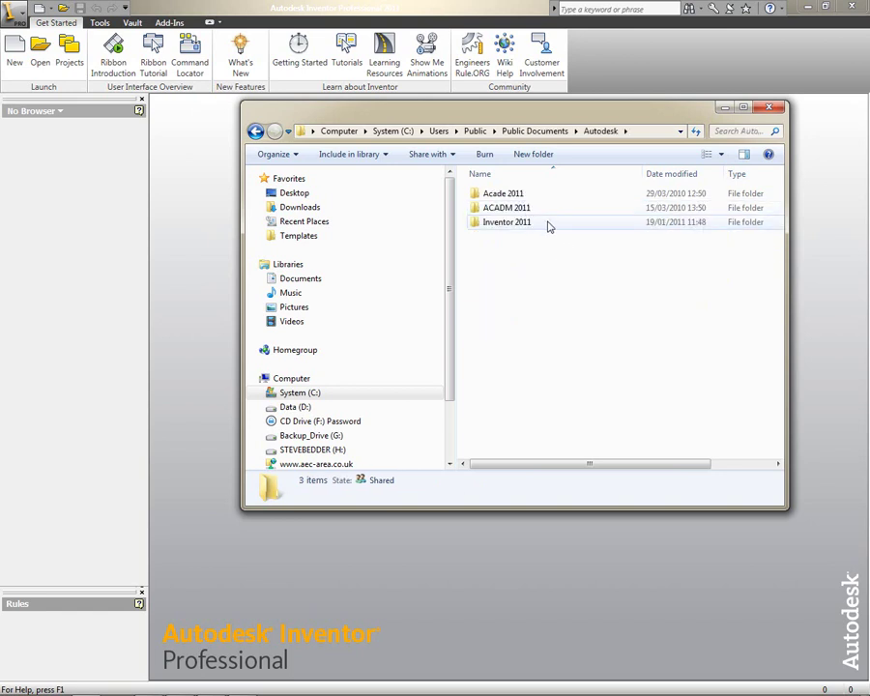
pyautogui.doubleClick(548, 225)
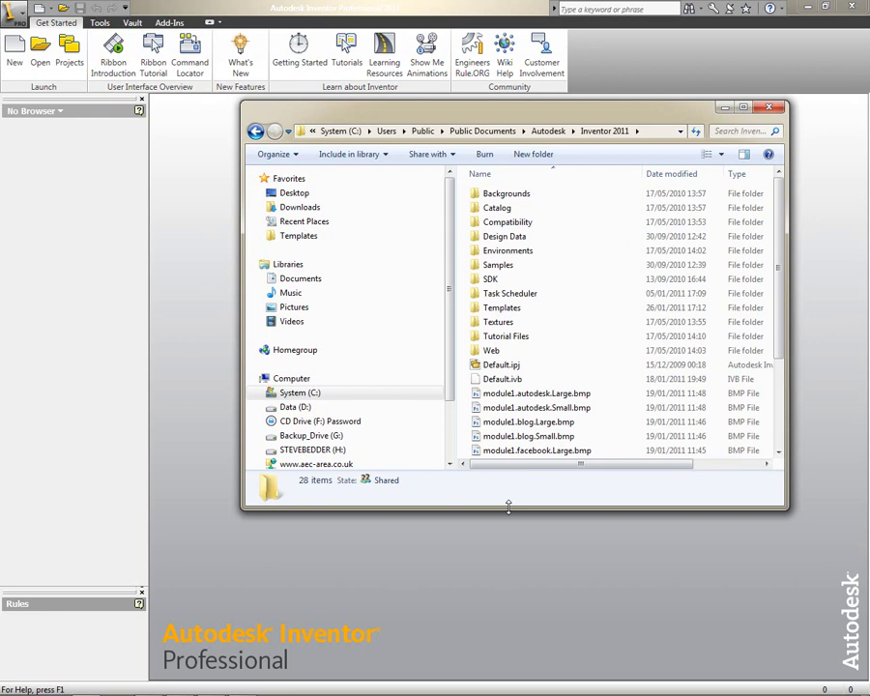
# Examine the Large and Small module1 BMP icon files beside Default.ivb in the Inventor 2011 folder, and close the window.
pyautogui.moveTo(508, 506); pyautogui.dragTo(510, 628)
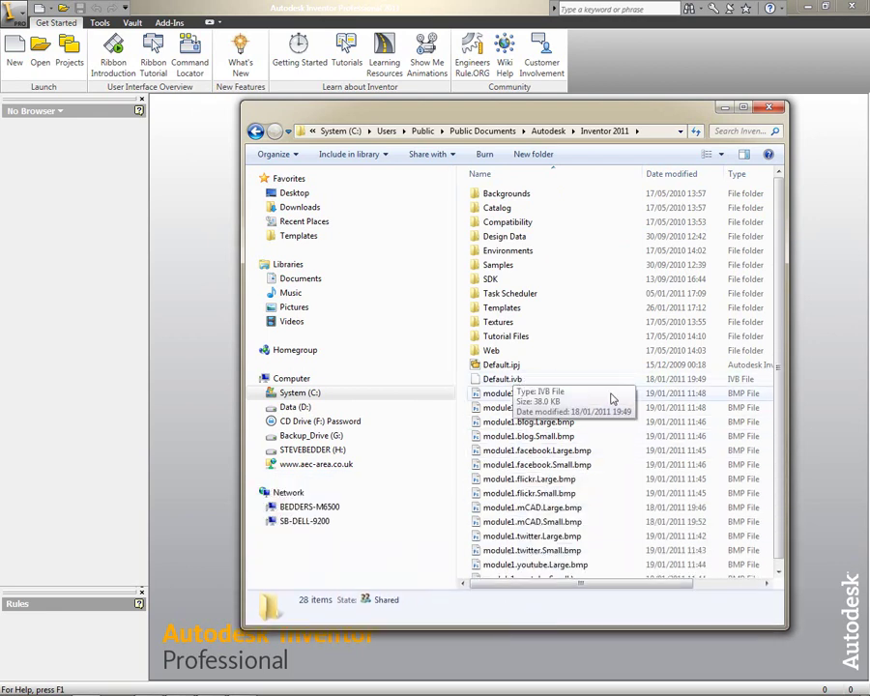
pyautogui.scroll(-1, 611, 392)
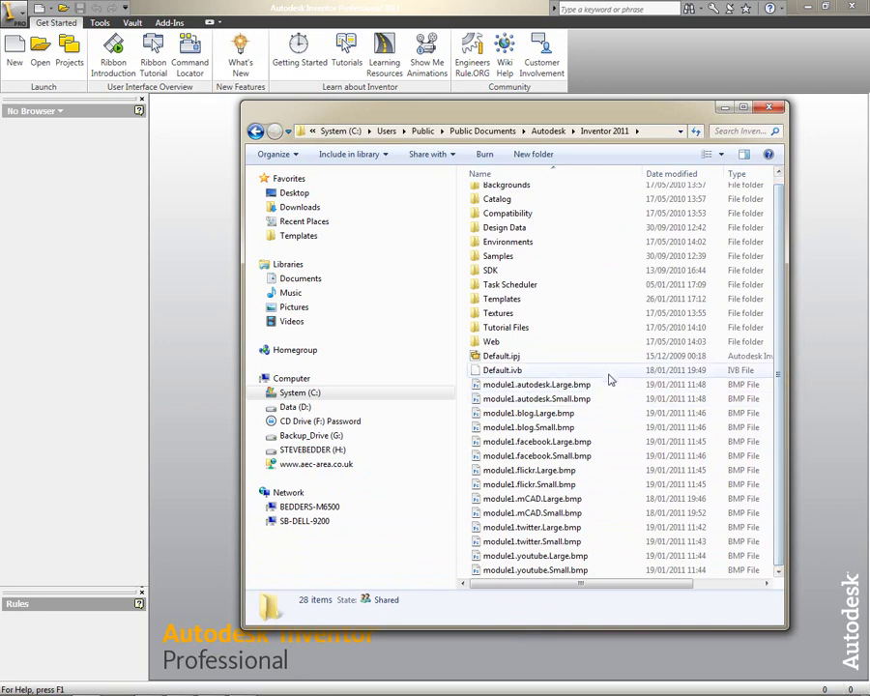
pyautogui.moveTo(613, 385)
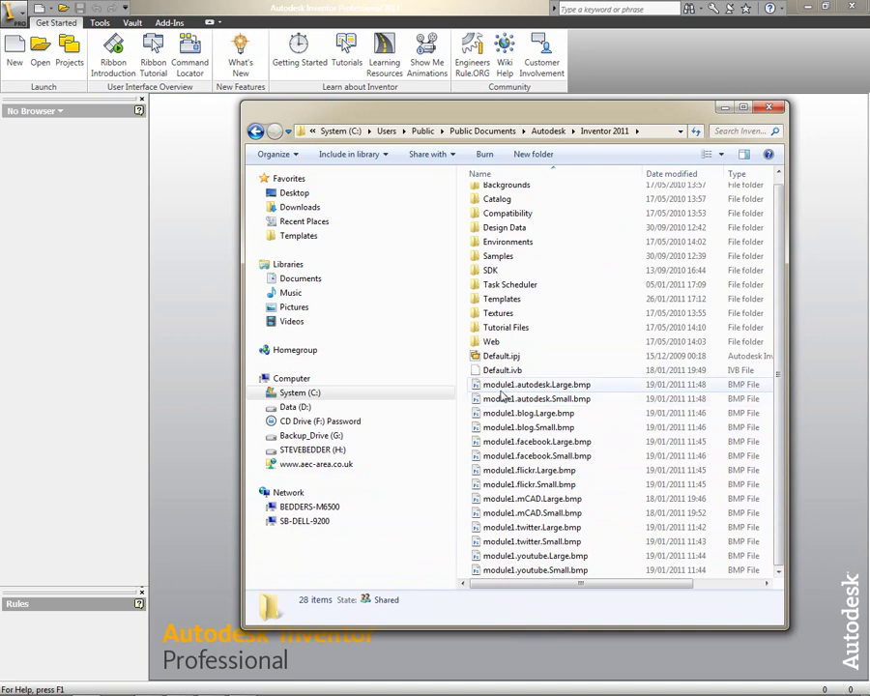
pyautogui.moveTo(504, 396)
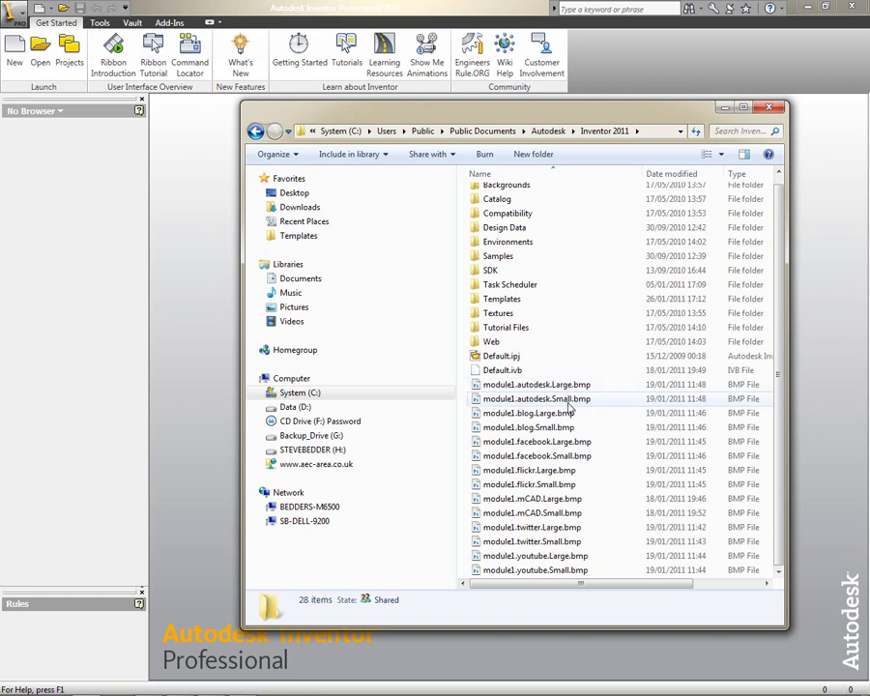
pyautogui.moveTo(569, 409)
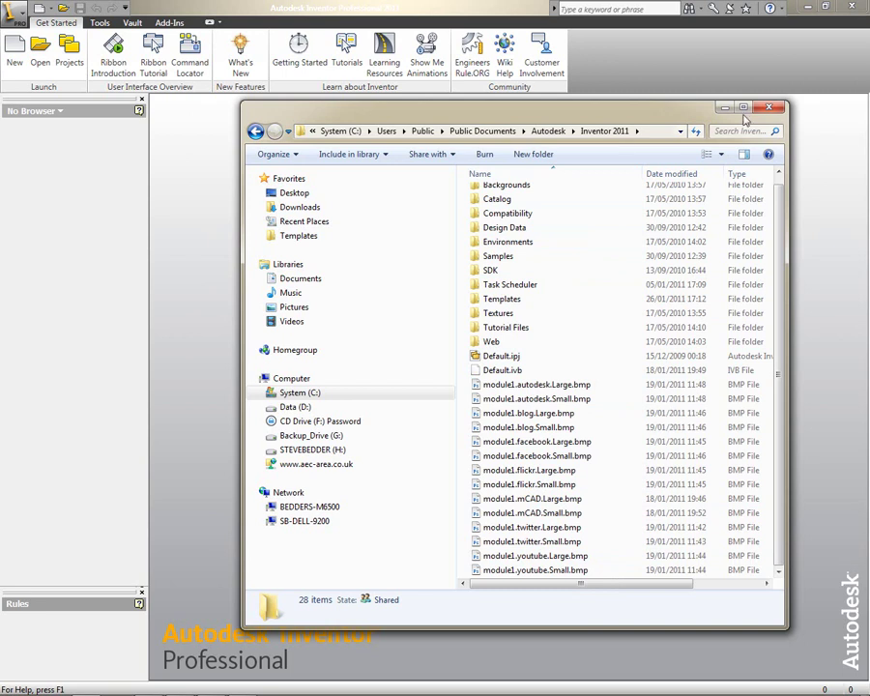
pyautogui.click(779, 110)
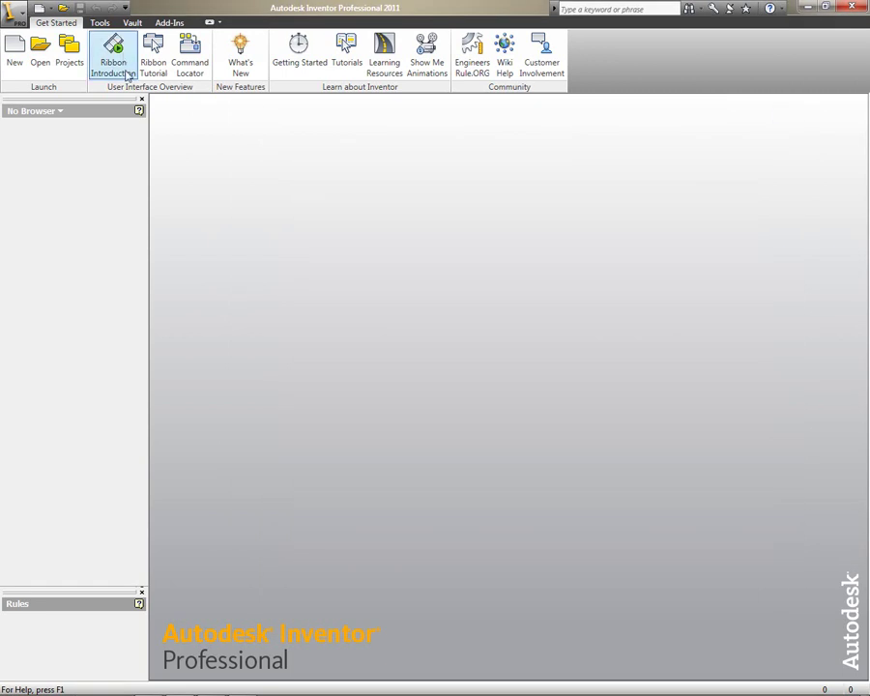
# Open Inventor's VBA editor and select Module1 of the application project.
pyautogui.click(100, 22)
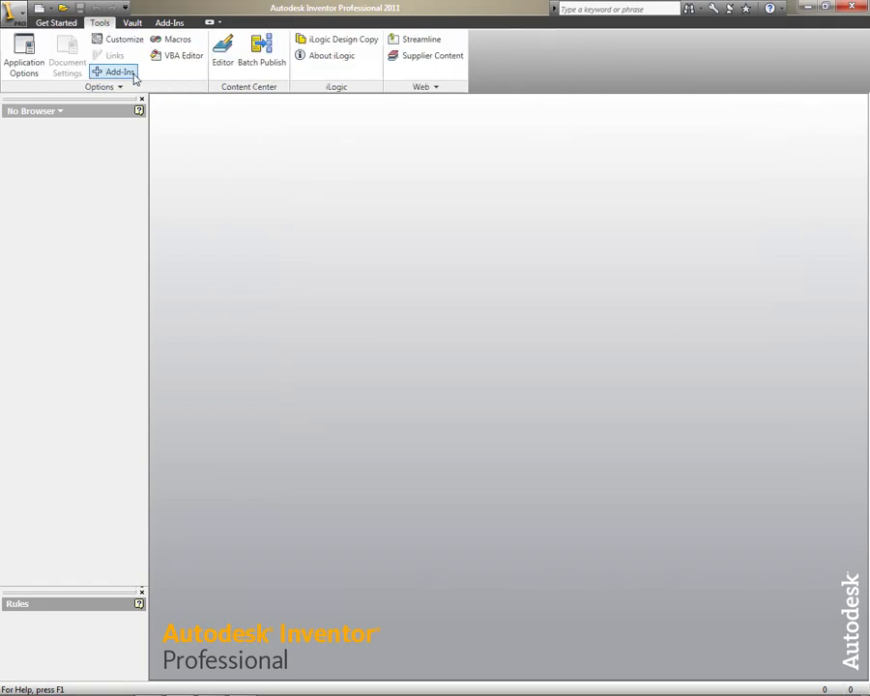
pyautogui.click(182, 55)
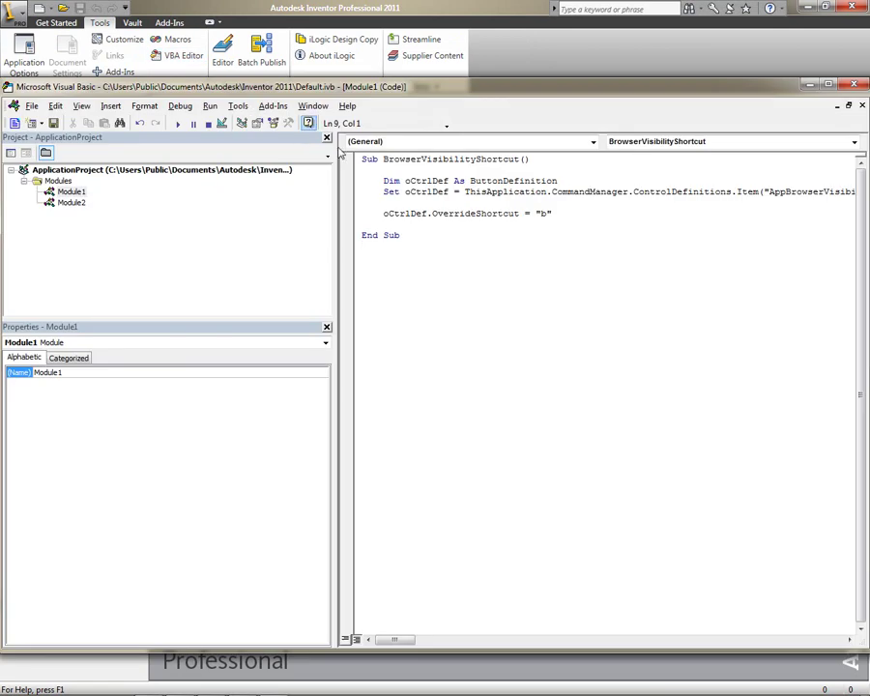
pyautogui.click(67, 193)
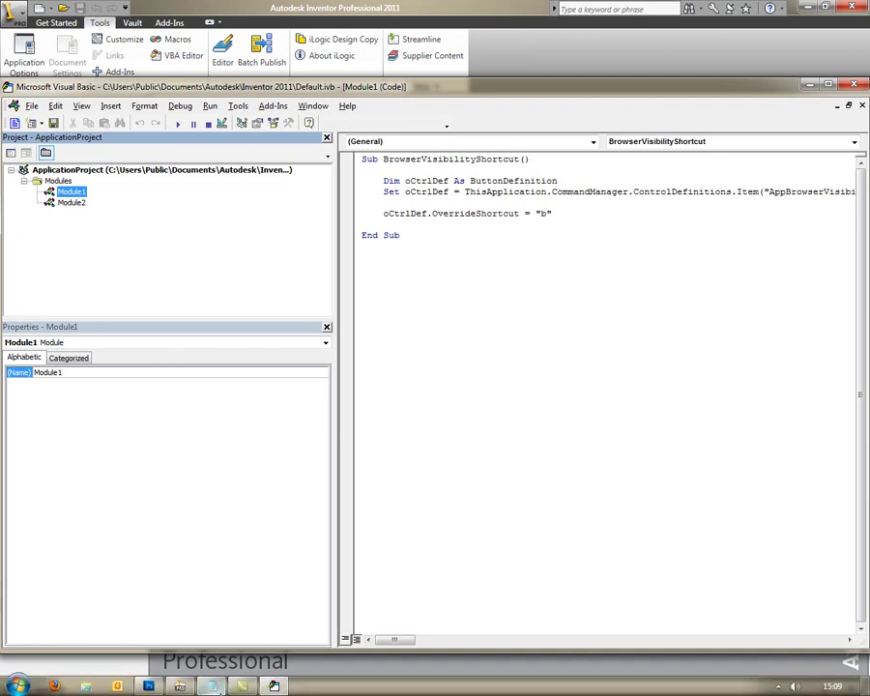
# Switch to Notepad and copy the three-line Private Declare Function ShellExecute statement.
pyautogui.click(274, 685)
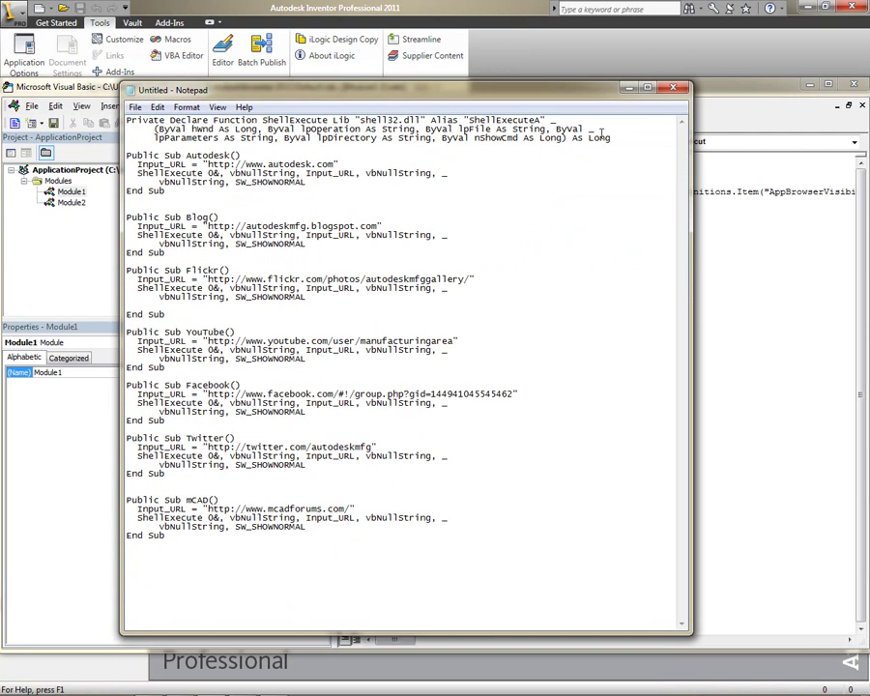
pyautogui.moveTo(623, 138); pyautogui.dragTo(125, 119)
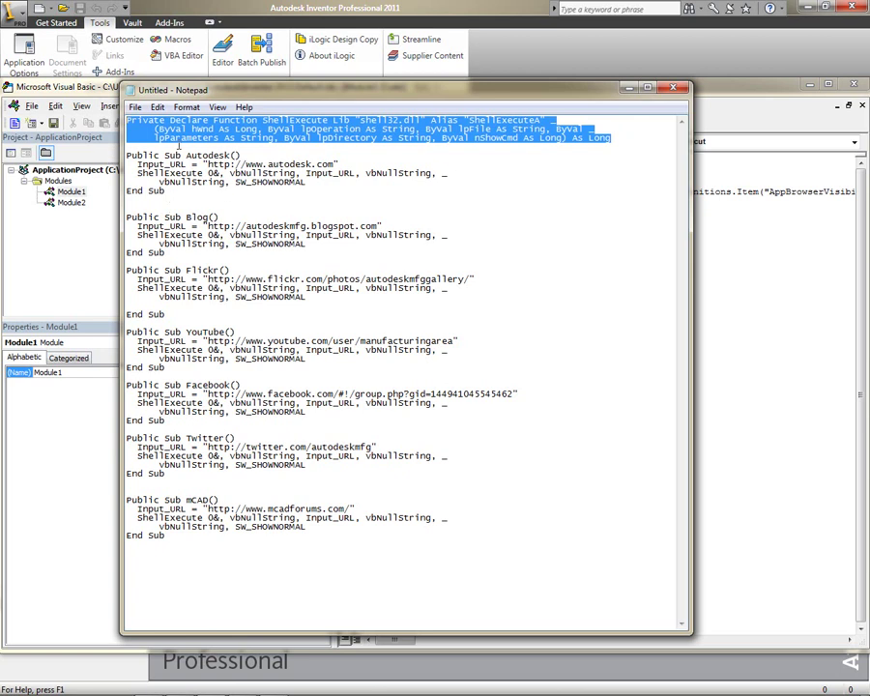
pyautogui.rightClick(229, 129)
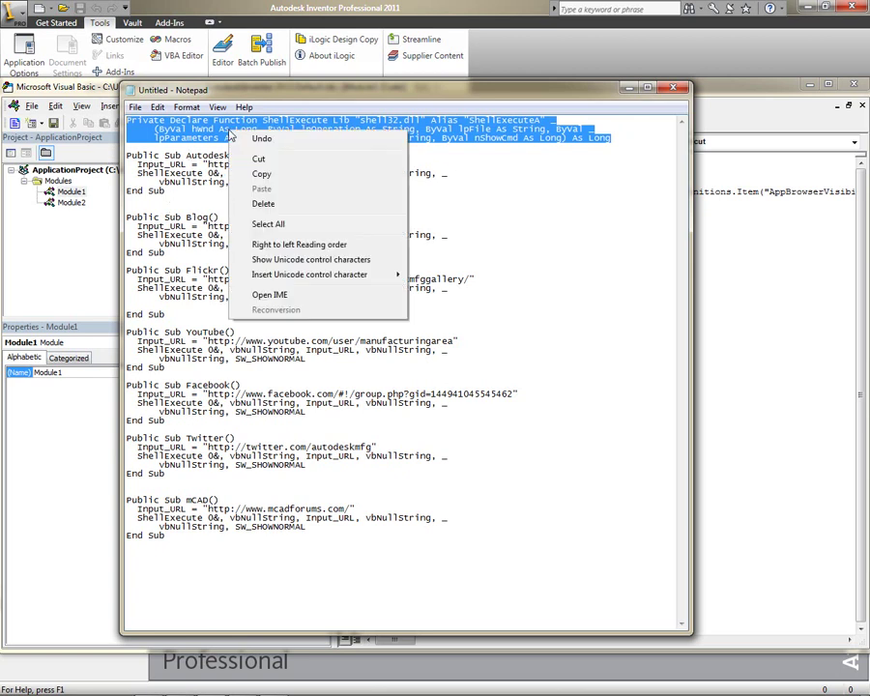
pyautogui.click(279, 175)
# Return to the VBA editor and paste the ShellExecute declaration at the start of Module1, above the BrowserVisibilityShortcut sub.
pyautogui.click(700, 211)
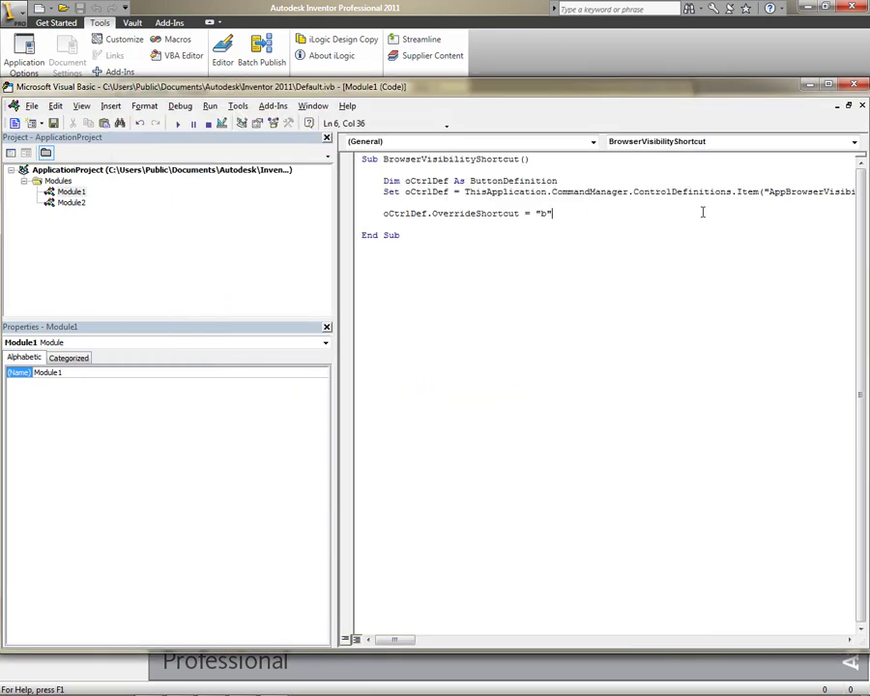
pyautogui.press('Return')
pyautogui.press('Return')
pyautogui.press('Return')
pyautogui.press('Return')
pyautogui.click(376, 166)
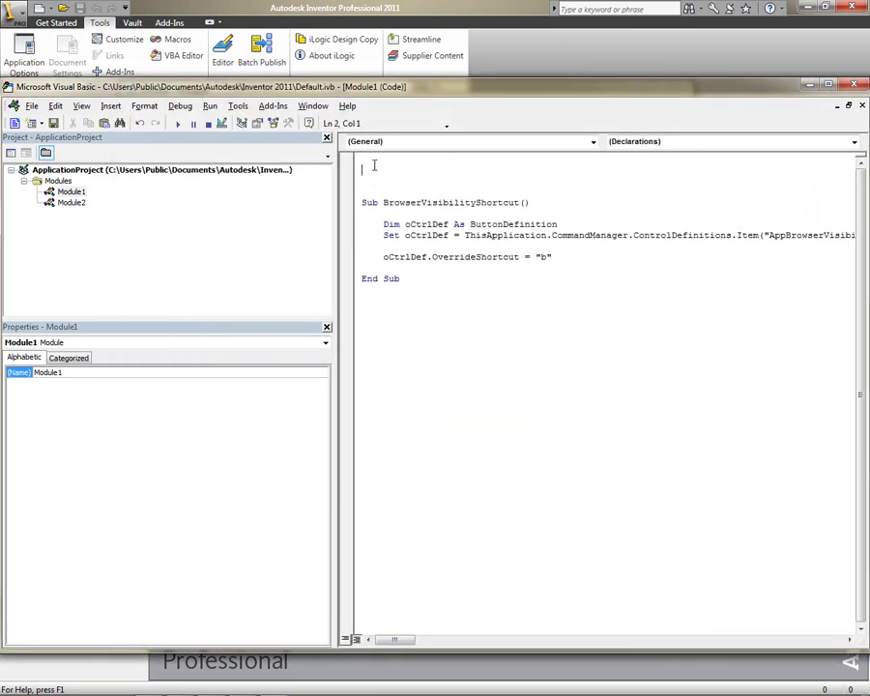
pyautogui.hotkey('ctrl', 'v')
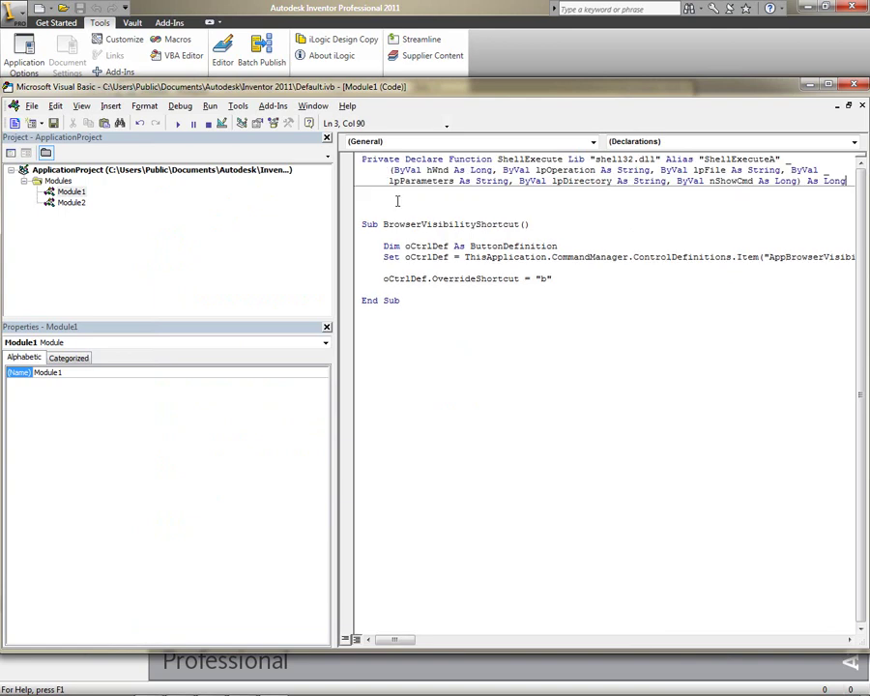
pyautogui.press('Down')
pyautogui.press('Down')
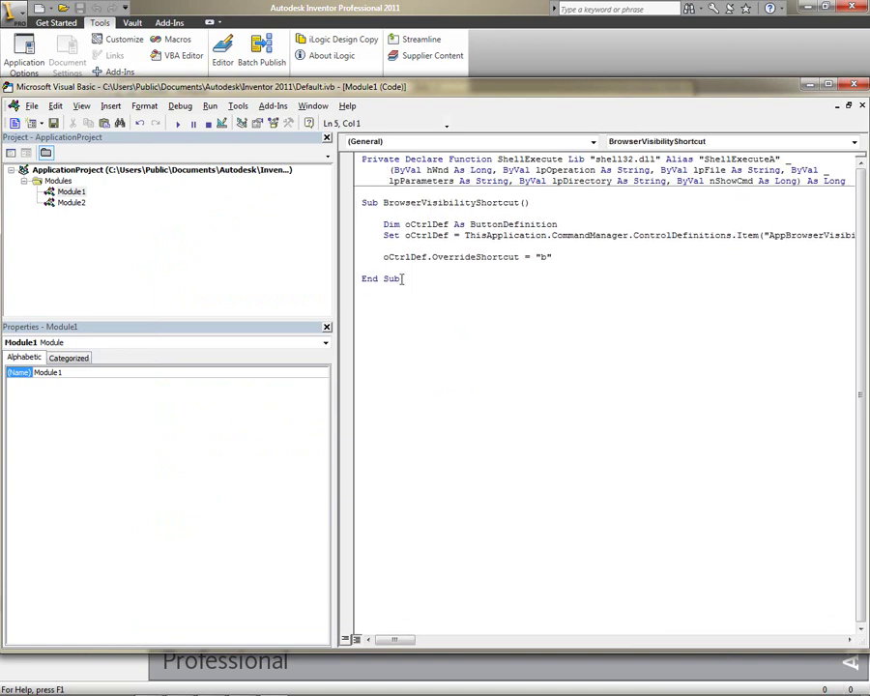
# Switch to Notepad and copy all the Public Sub macros, from Autodesk through mCAD.
pyautogui.click(390, 301)
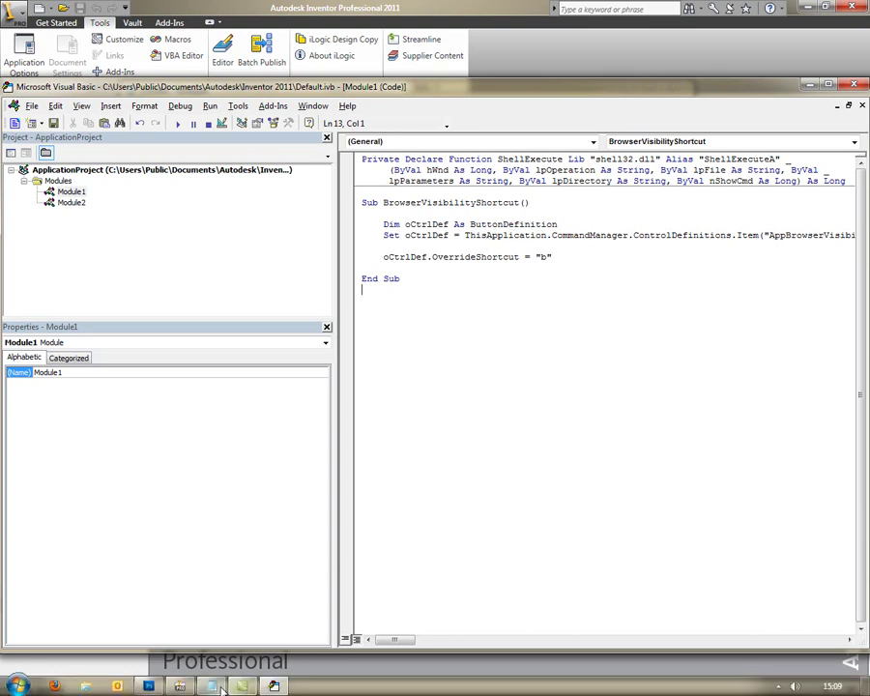
pyautogui.click(210, 686)
pyautogui.moveTo(214, 538); pyautogui.dragTo(81, 163)
pyautogui.rightClick(174, 170)
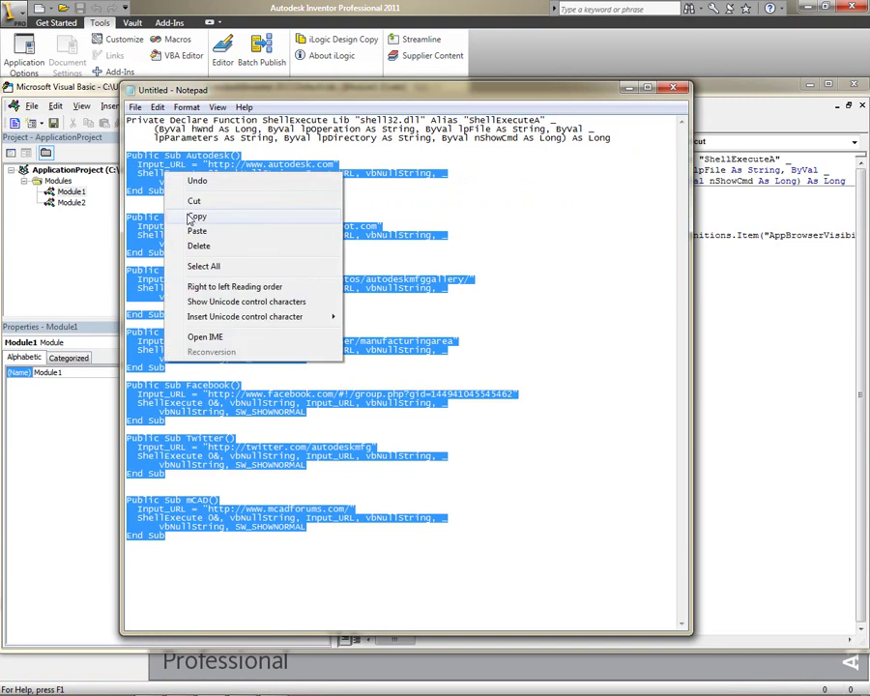
pyautogui.click(179, 272)
# Paste the copied macros below BrowserVisibilityShortcut in Module1 and add a blank line before the Autodesk sub.
pyautogui.hotkey('alt', 'Tab')
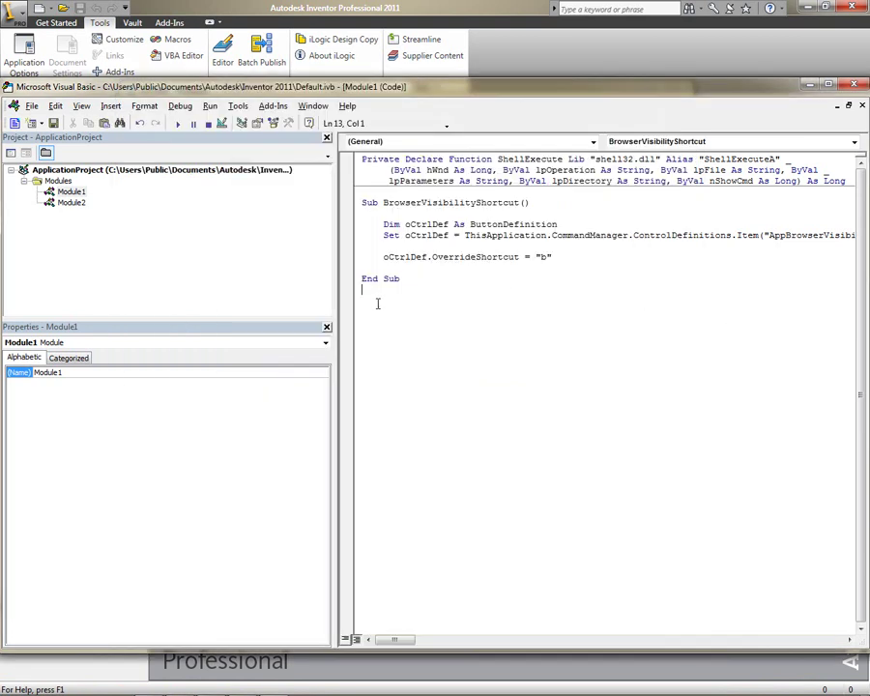
pyautogui.hotkey('ctrl', 'v')
pyautogui.scroll(4, 387, 302)
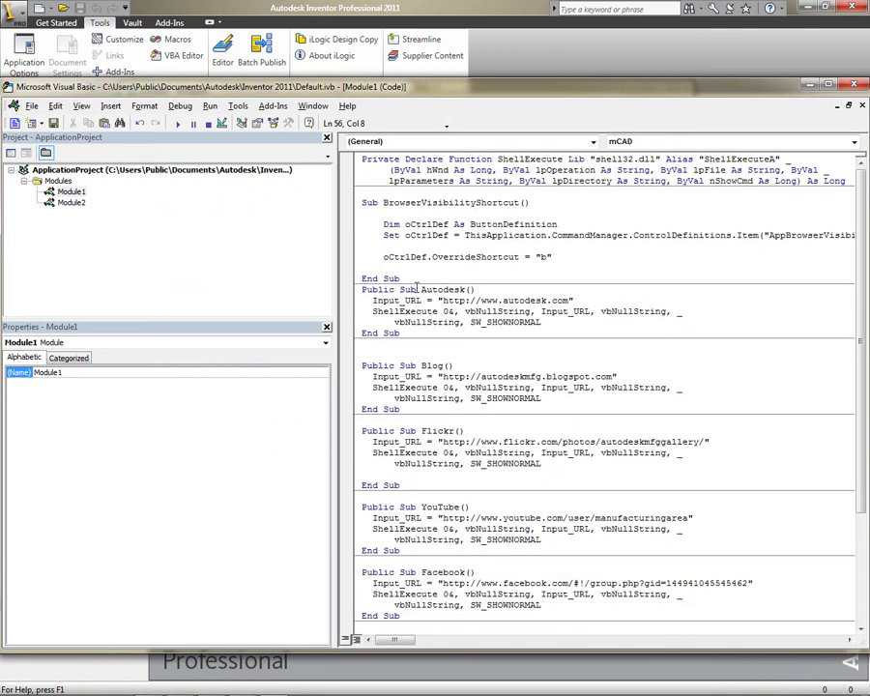
pyautogui.click(363, 289)
pyautogui.press('Return')
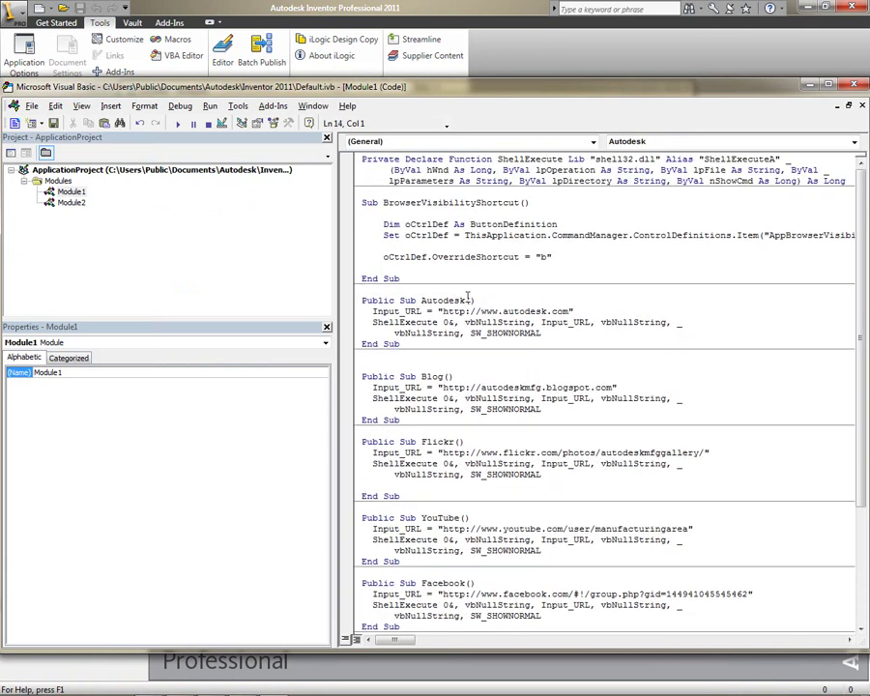
# Examine the sub names and Input_URL addresses of the macros in Module1, from Autodesk to mCAD.
pyautogui.click(468, 299)
pyautogui.moveTo(420, 301); pyautogui.dragTo(488, 303)
pyautogui.moveTo(442, 312); pyautogui.dragTo(564, 312)
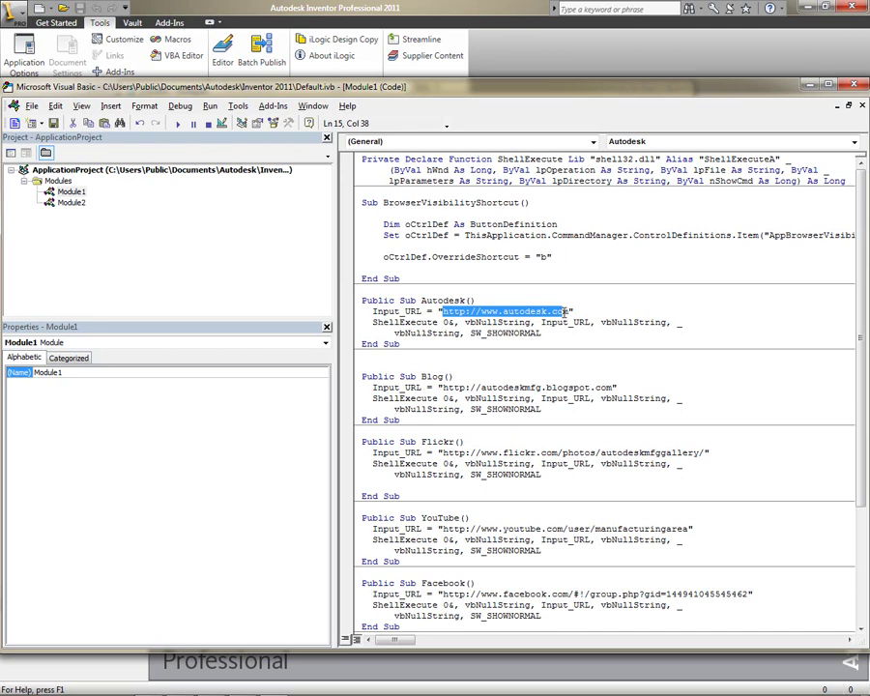
pyautogui.click(564, 329)
pyautogui.scroll(-1, 566, 329)
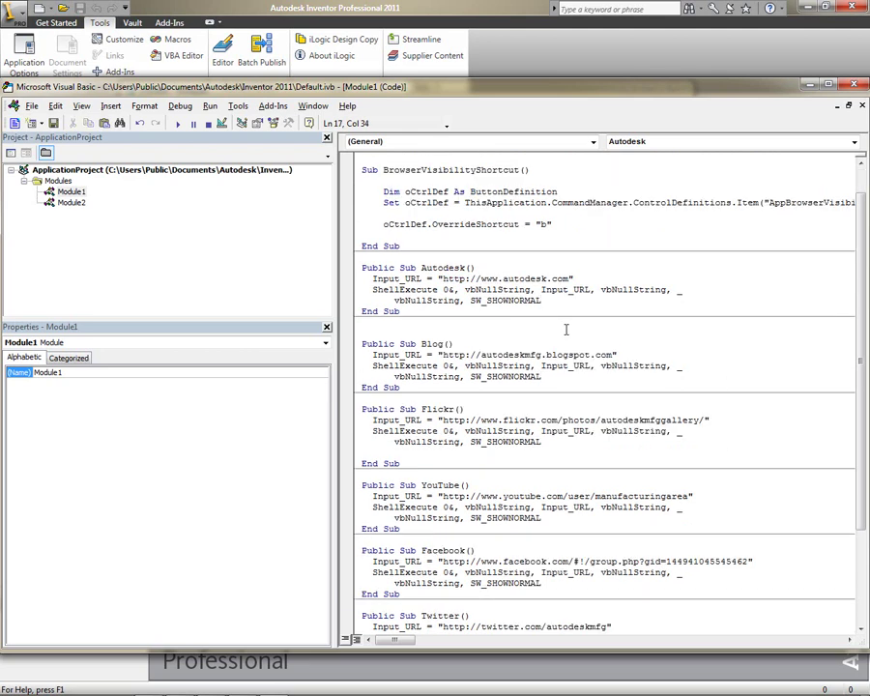
pyautogui.scroll(-4, 566, 328)
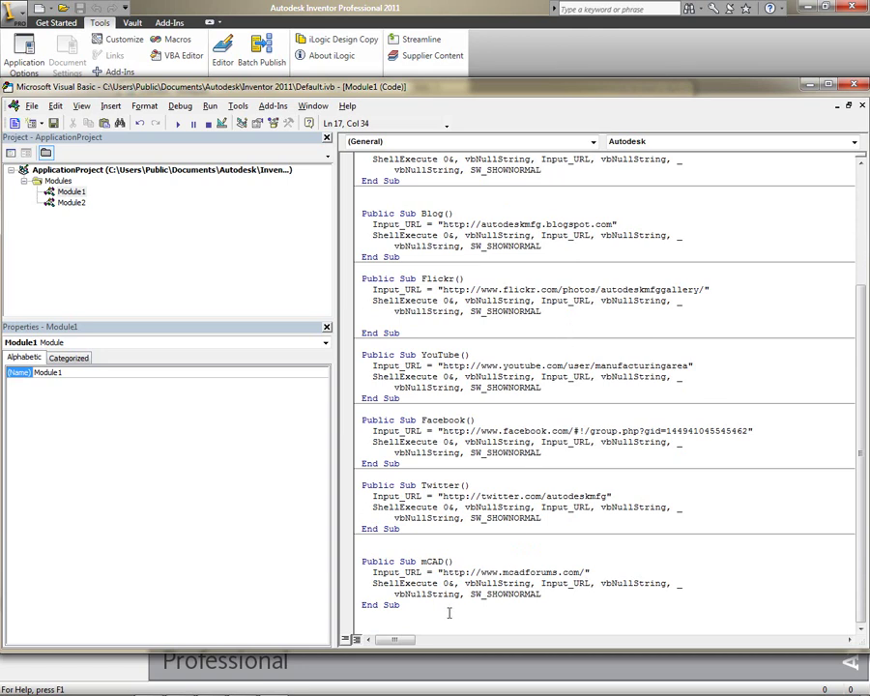
pyautogui.click(406, 544)
pyautogui.moveTo(422, 561); pyautogui.dragTo(436, 562)
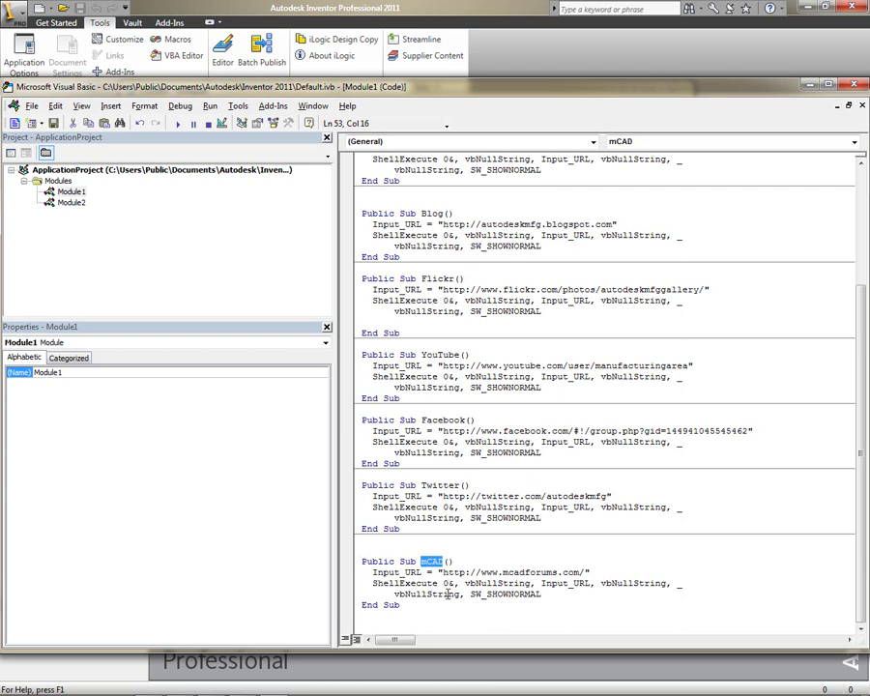
pyautogui.click(576, 572)
pyautogui.scroll(5, 574, 572)
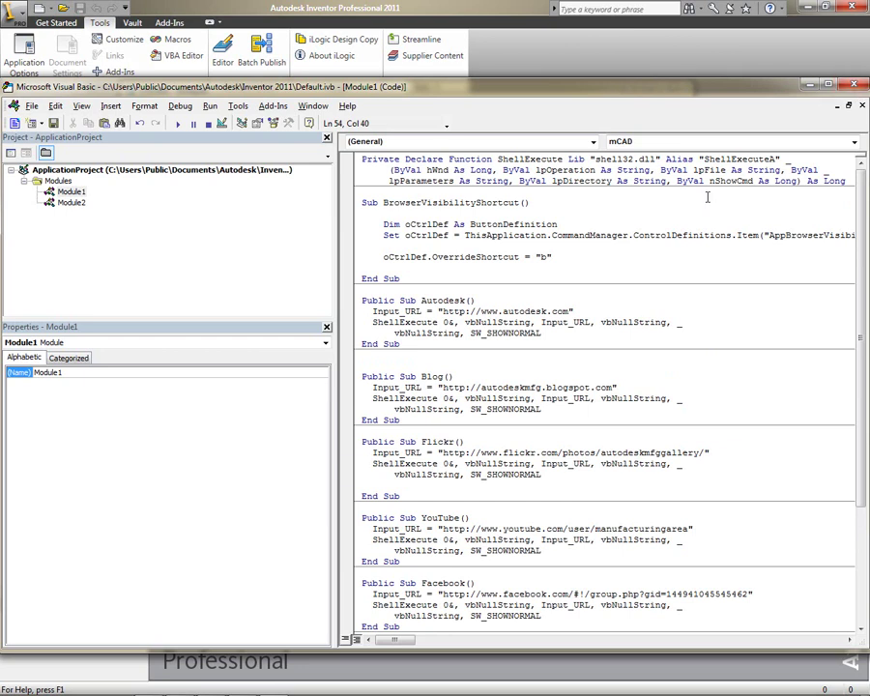
# Close the VBA editor and return to Inventor's Get Started commands.
pyautogui.hotkey('alt', 'q')
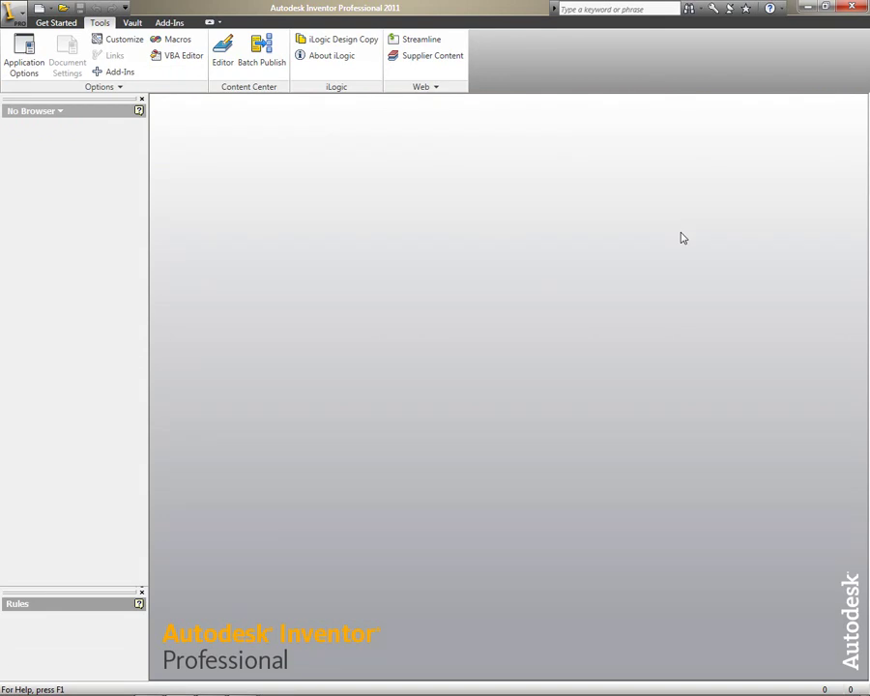
pyautogui.click(57, 23)
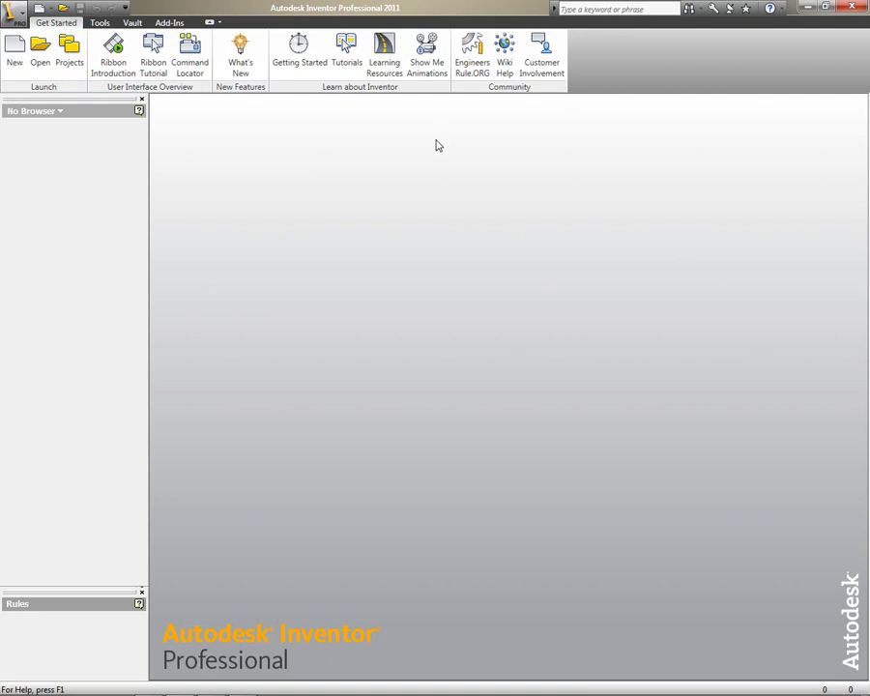
# Open the user command customization for the Get Started ribbon and list only the macros as available commands.
pyautogui.rightClick(474, 57)
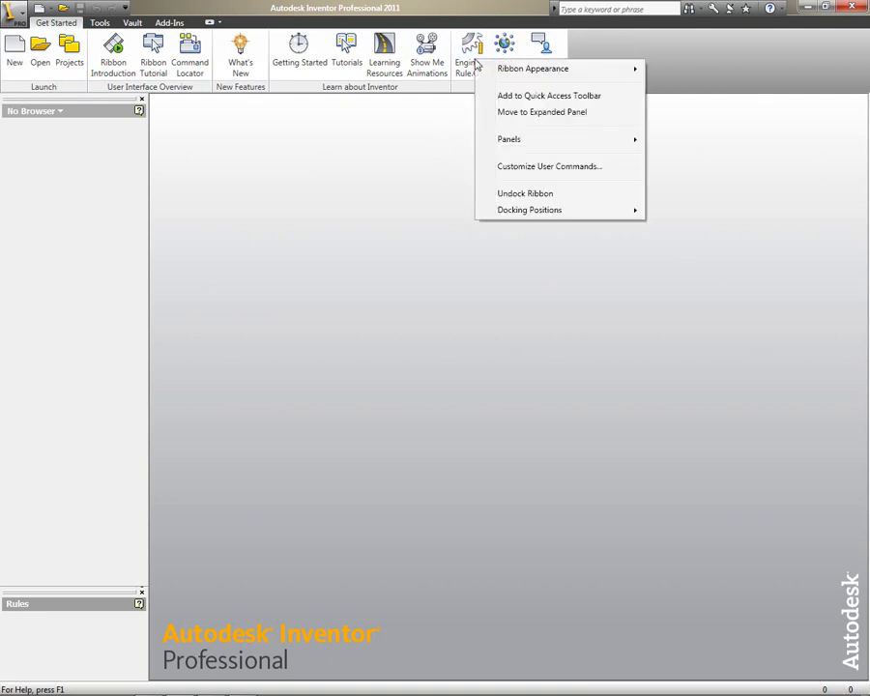
pyautogui.click(581, 169)
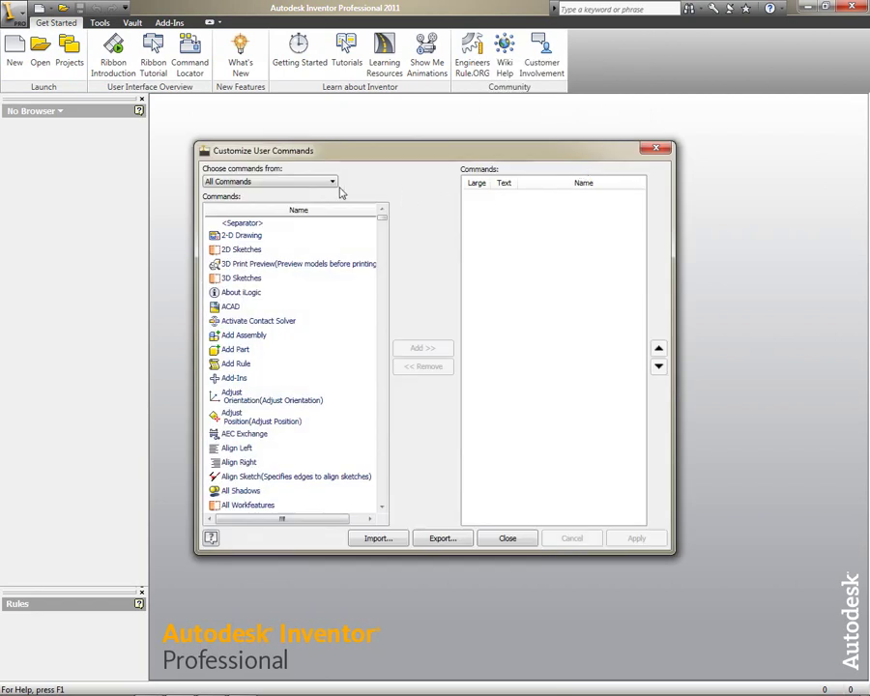
pyautogui.click(334, 184)
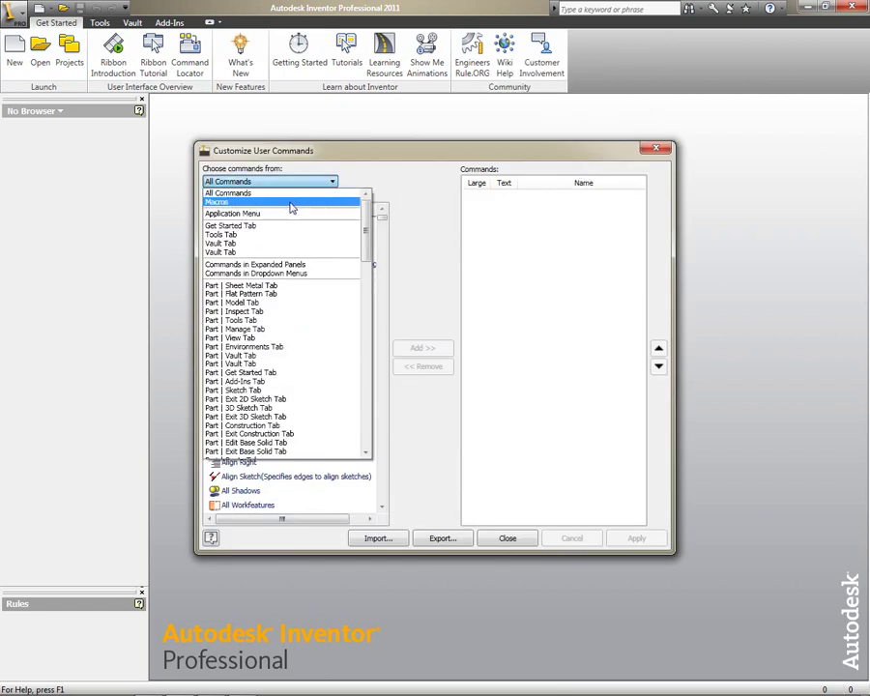
pyautogui.click(325, 201)
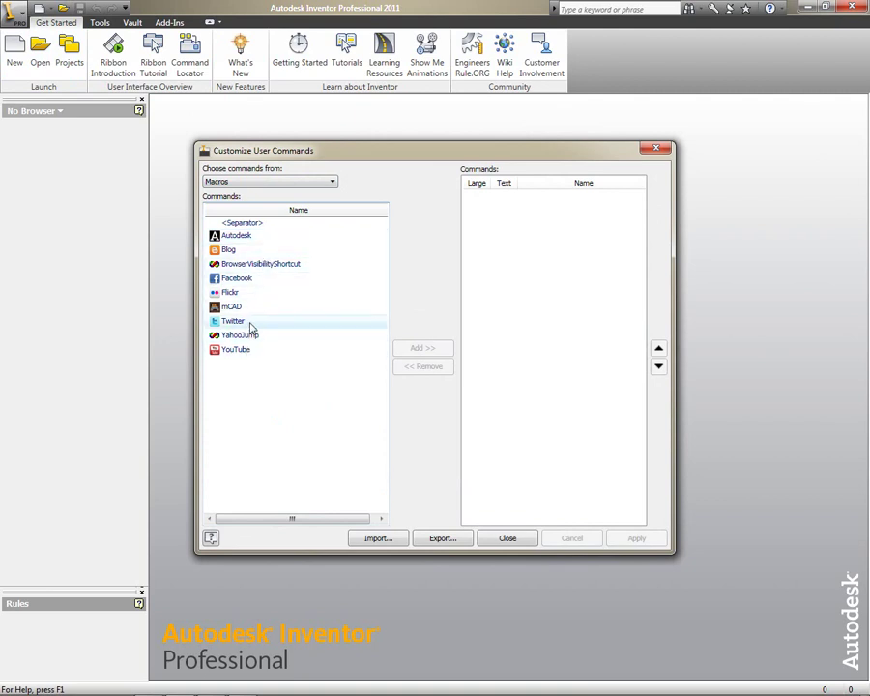
# Add the Autodesk, Blog, Facebook, Flickr, Twitter and YouTube macros to the user commands.
pyautogui.click(232, 239)
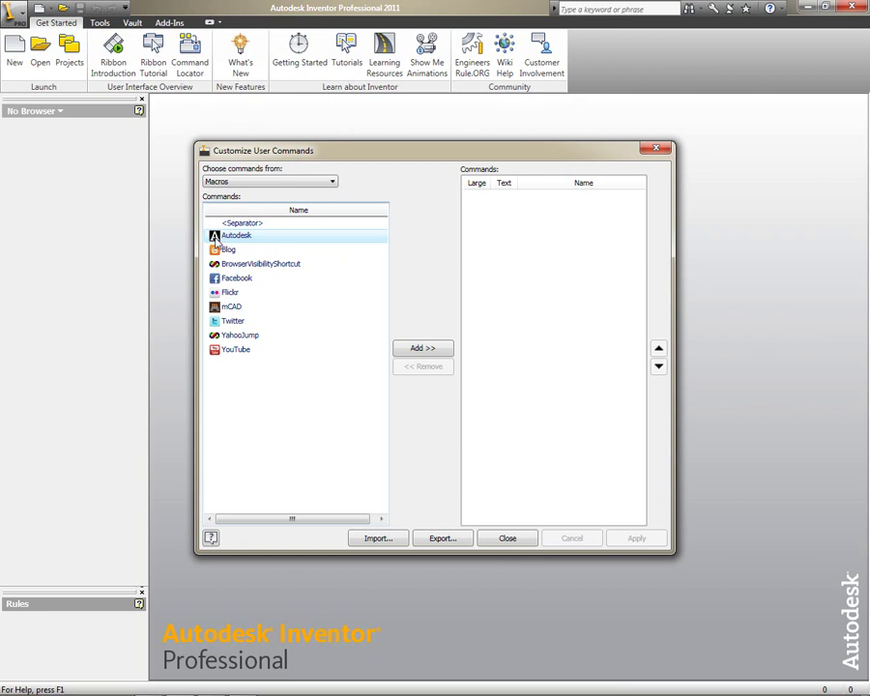
pyautogui.click(404, 349)
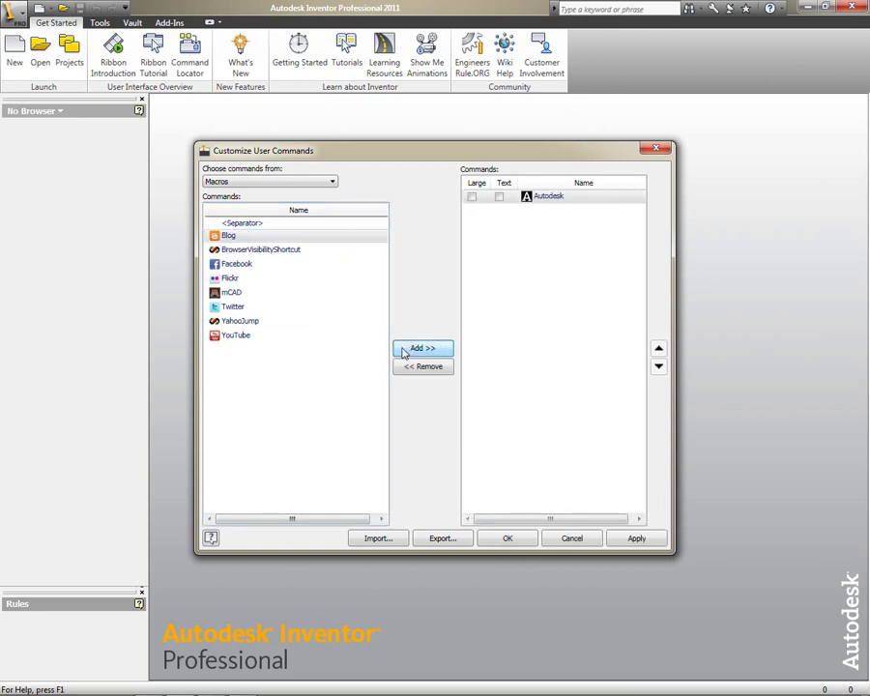
pyautogui.doubleClick(228, 236)
pyautogui.doubleClick(233, 250)
pyautogui.doubleClick(232, 250)
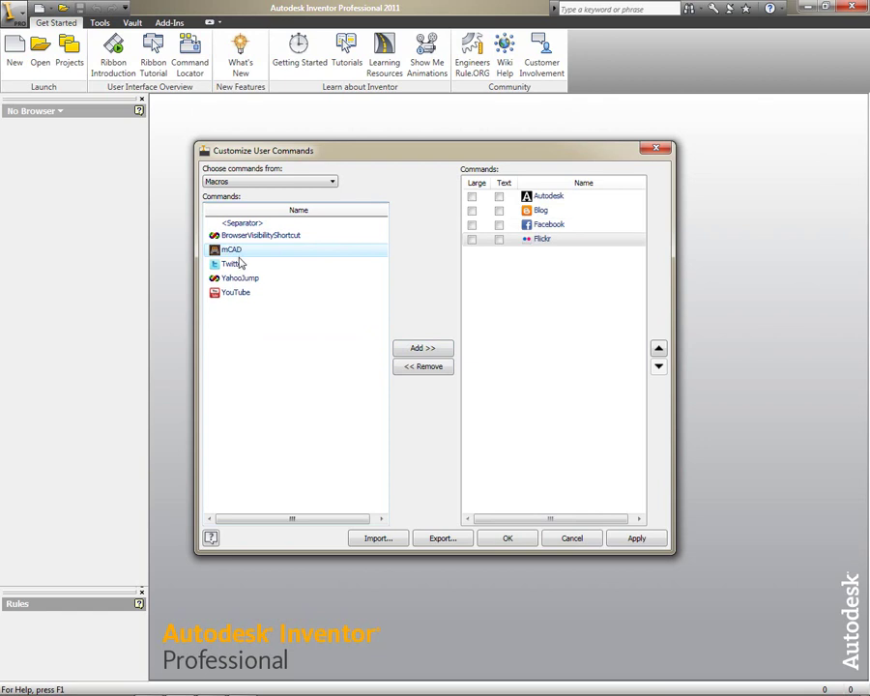
pyautogui.doubleClick(240, 264)
pyautogui.doubleClick(244, 278)
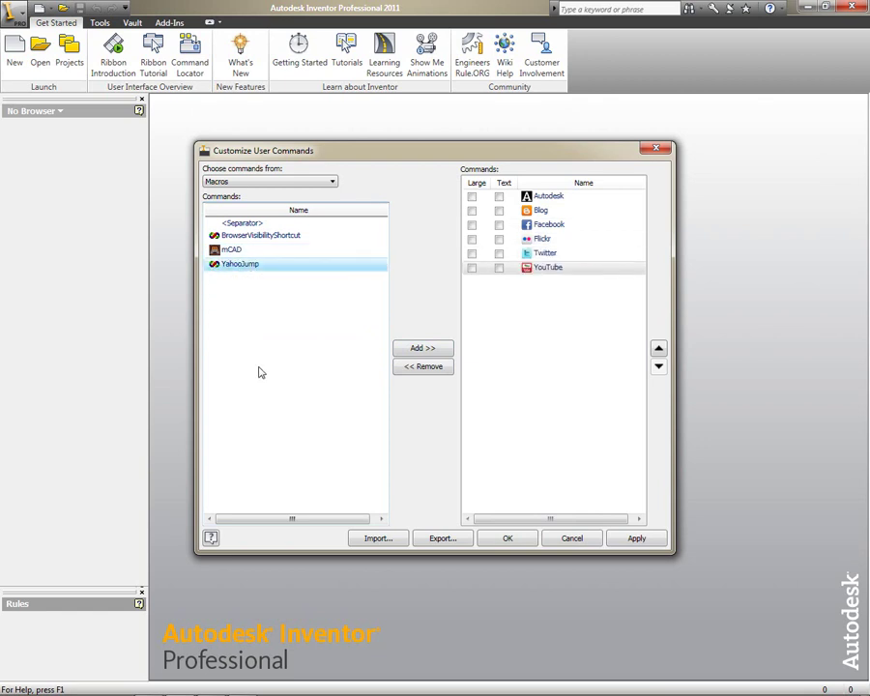
# Enable large icons and text for all six added commands, from Autodesk to YouTube, and accept the customization.
pyautogui.click(472, 196)
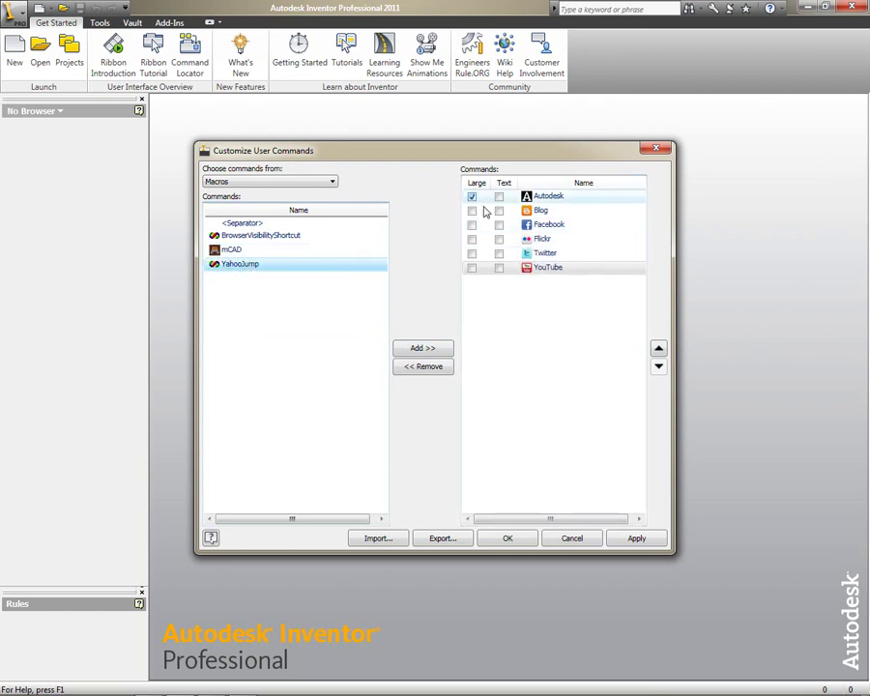
pyautogui.click(499, 196)
pyautogui.click(499, 211)
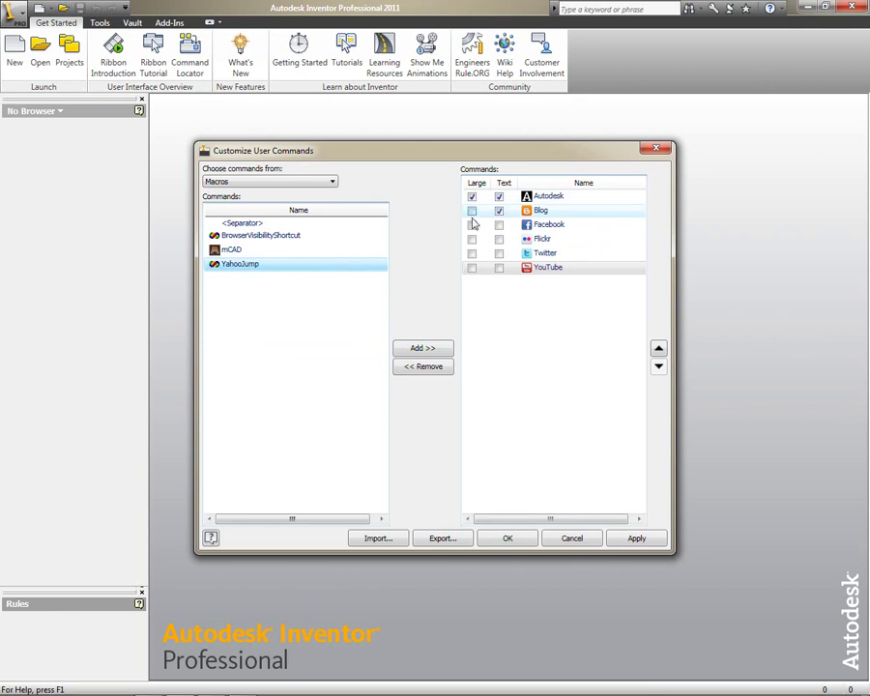
pyautogui.click(472, 210)
pyautogui.click(472, 224)
pyautogui.click(499, 224)
pyautogui.click(499, 239)
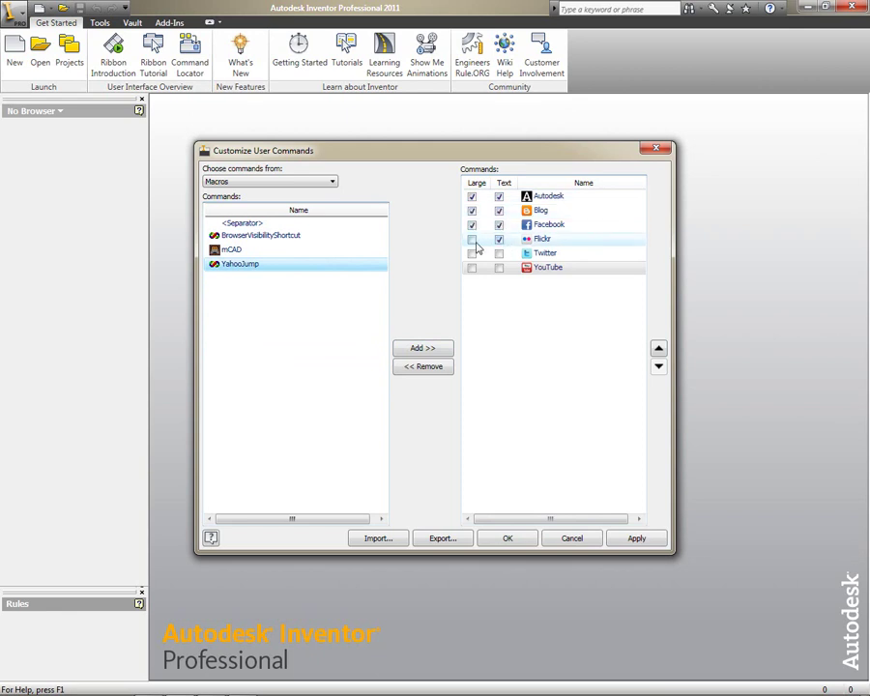
pyautogui.click(471, 239)
pyautogui.click(472, 253)
pyautogui.click(499, 253)
pyautogui.click(499, 267)
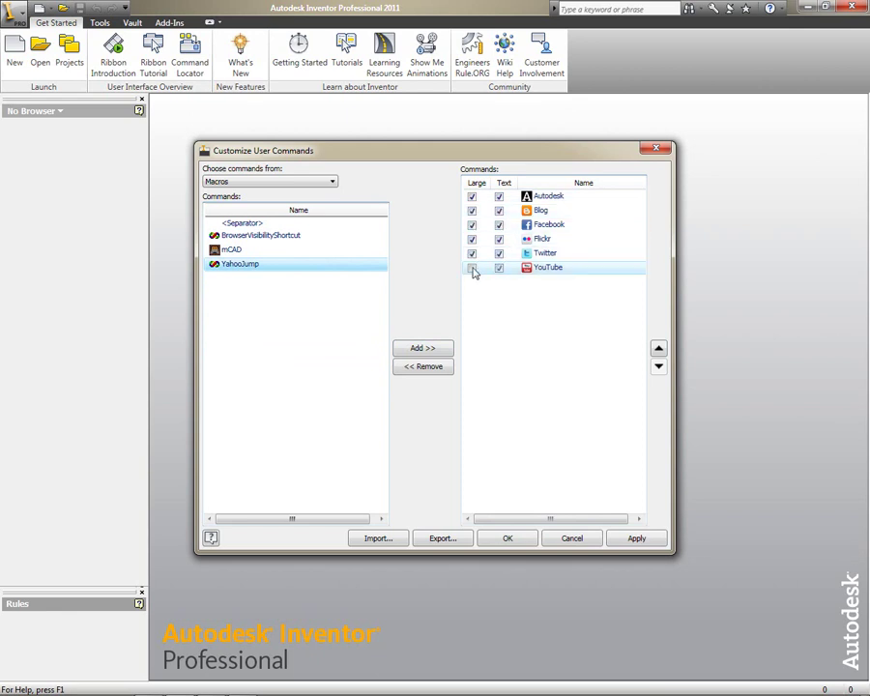
pyautogui.click(472, 267)
pyautogui.click(505, 538)
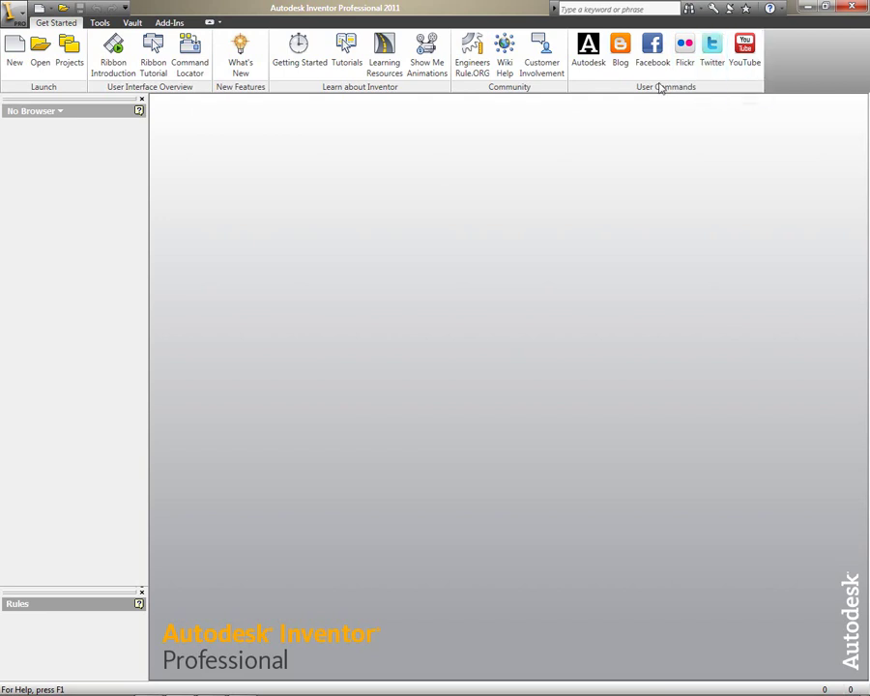
# Test the new Blog user command and look through the blog page it opens in the browser.
pyautogui.click(620, 54)
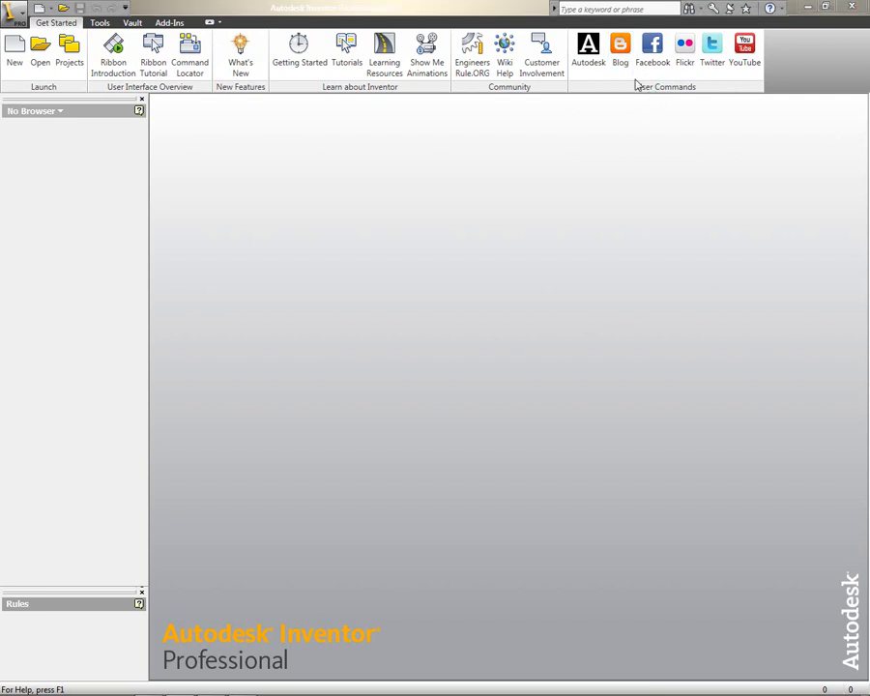
pyautogui.click(620, 55)
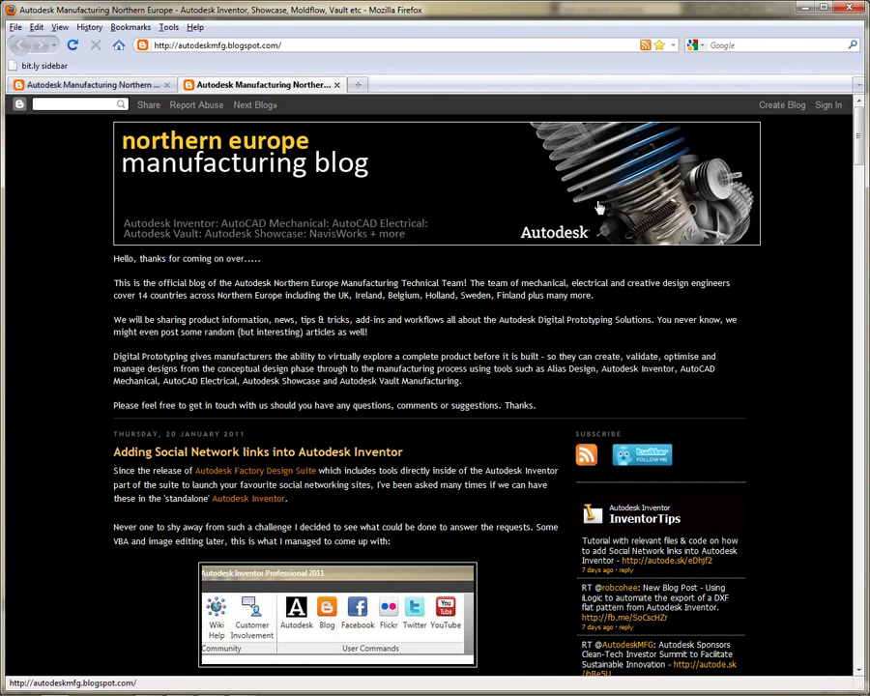
pyautogui.scroll(-4, 467, 344)
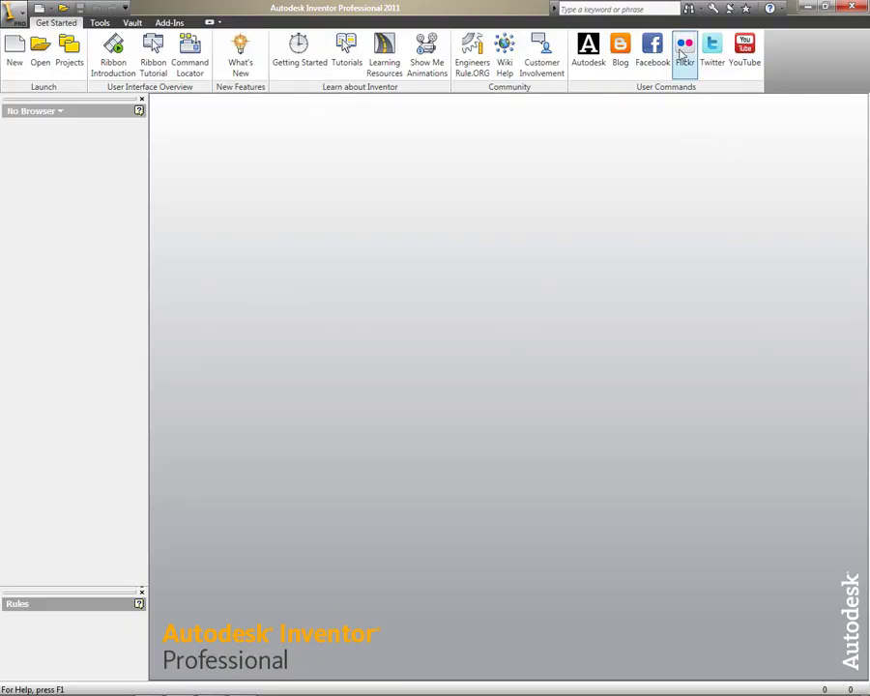
# Test the Flickr user command, view the photostream page, and close the browser to return to Inventor.
pyautogui.click(684, 50)
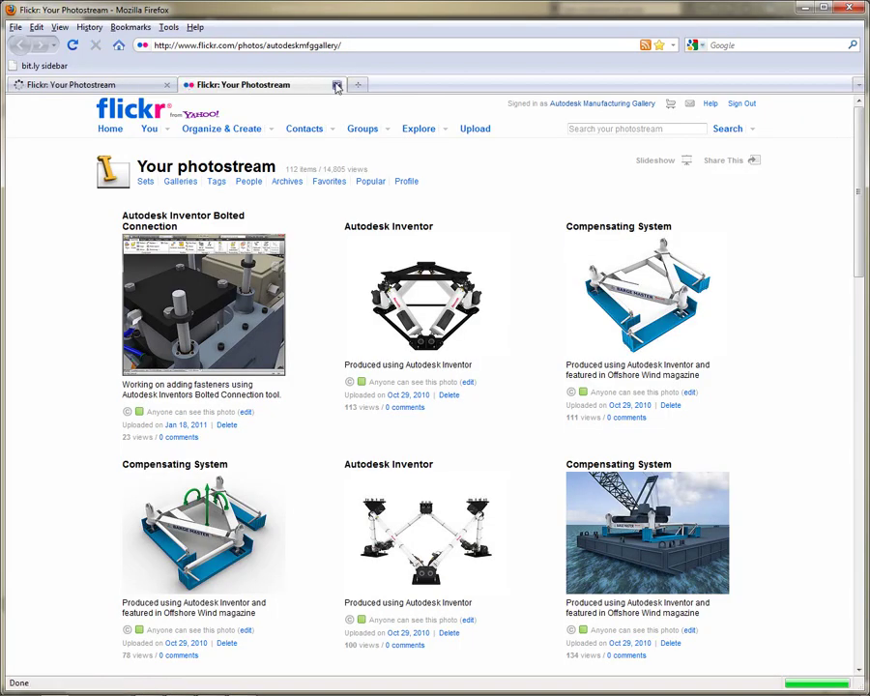
pyautogui.click(337, 85)
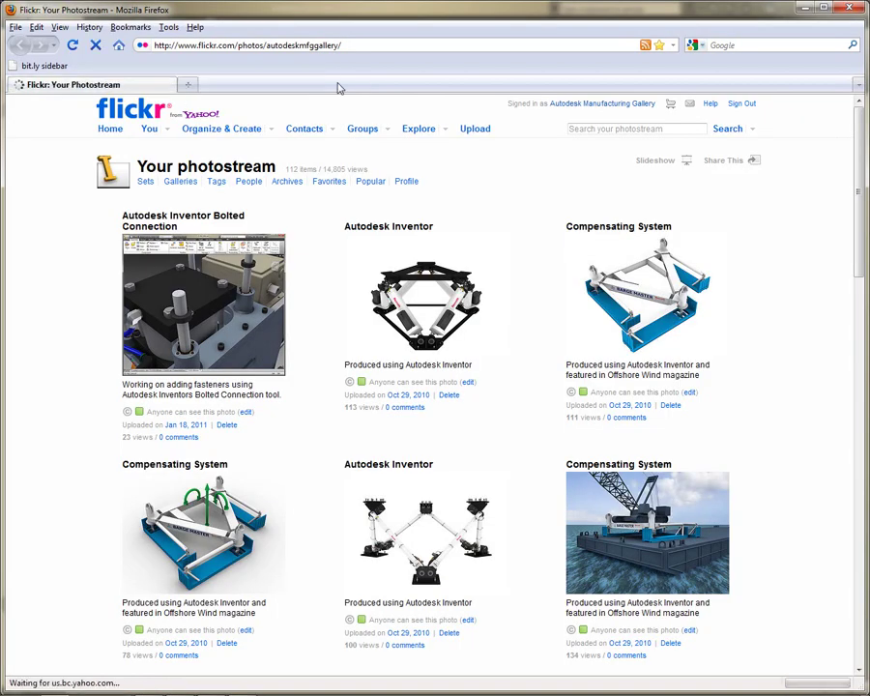
pyautogui.moveTo(865, 177)
pyautogui.mouseDown()
pyautogui.moveTo(855, 326)
pyautogui.moveTo(861, 541)
pyautogui.moveTo(866, 459)
pyautogui.moveTo(837, 116)
pyautogui.mouseUp()
pyautogui.click(850, 8)
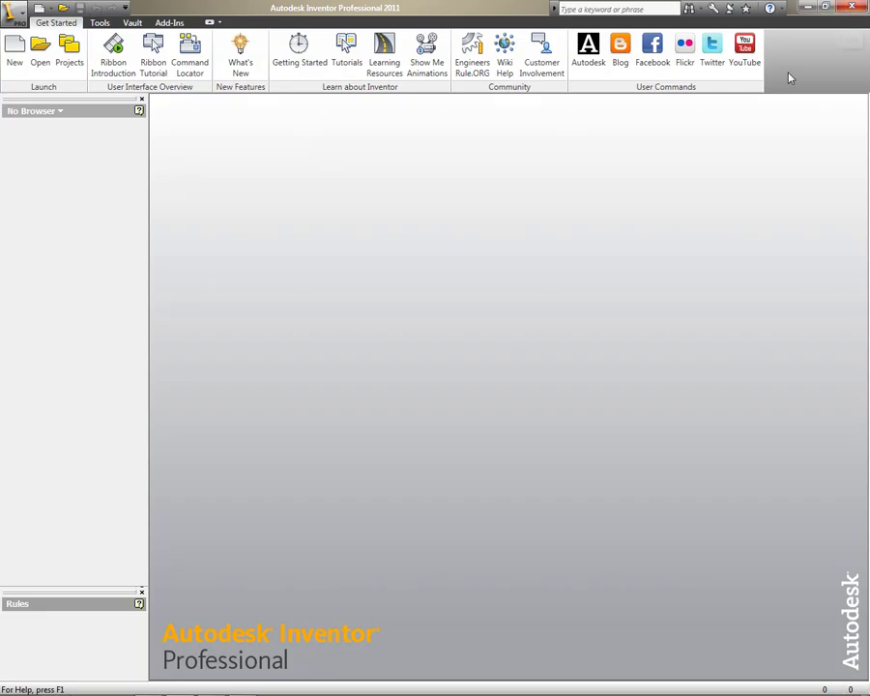